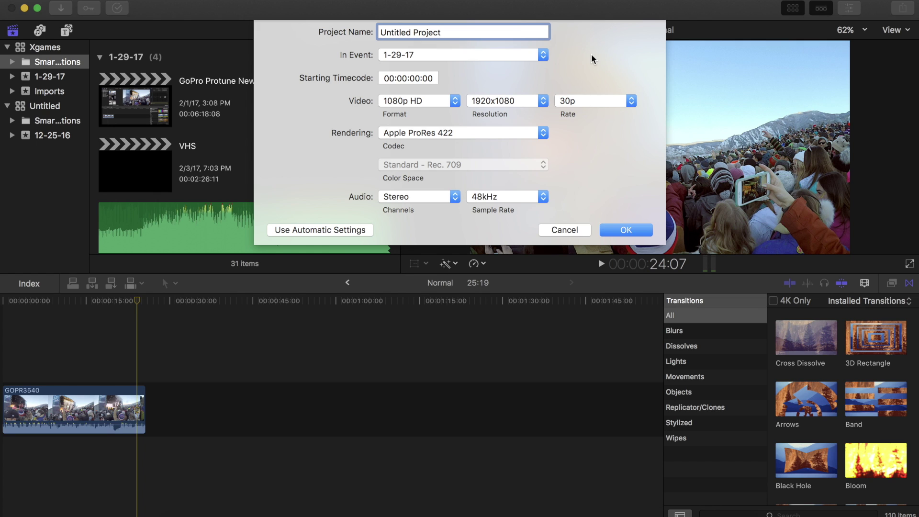
Create the Untitled Project with a custom 1440x1080 video format at 23.98p
click(441, 102)
click(436, 205)
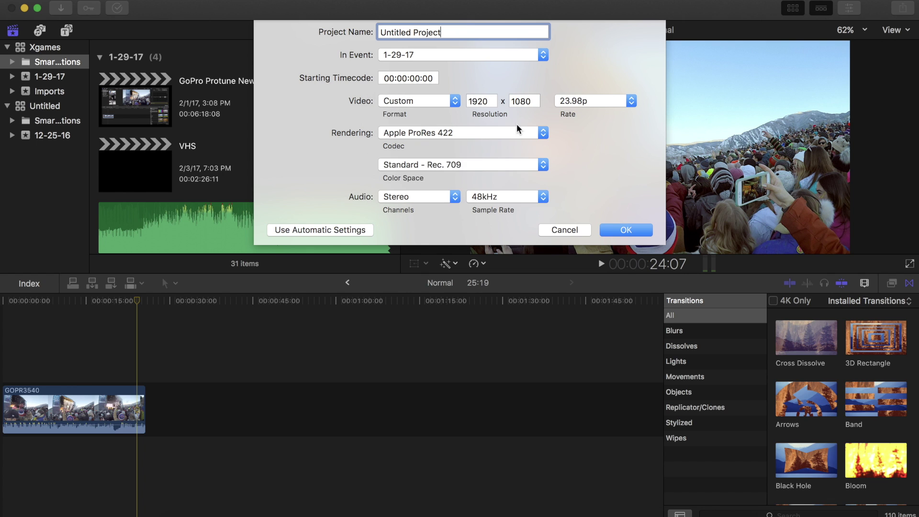
double_click(487, 99)
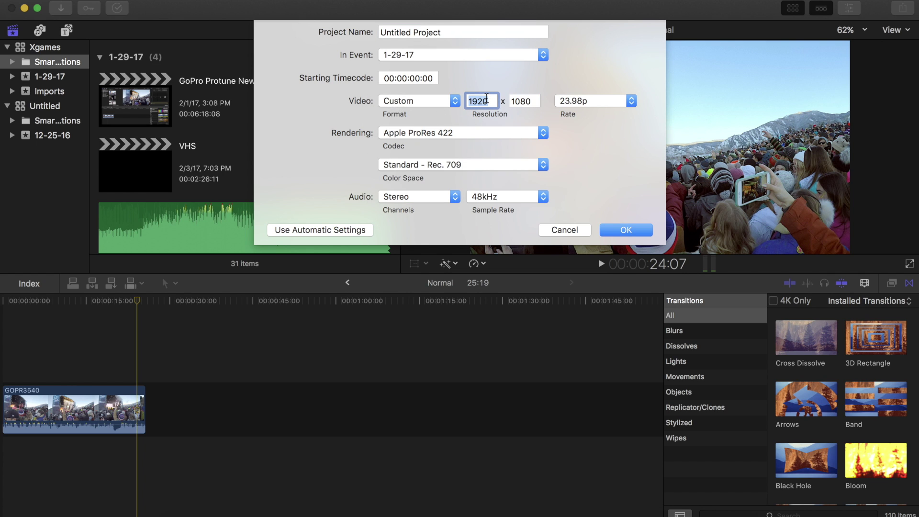
text(1440)
key(Return)
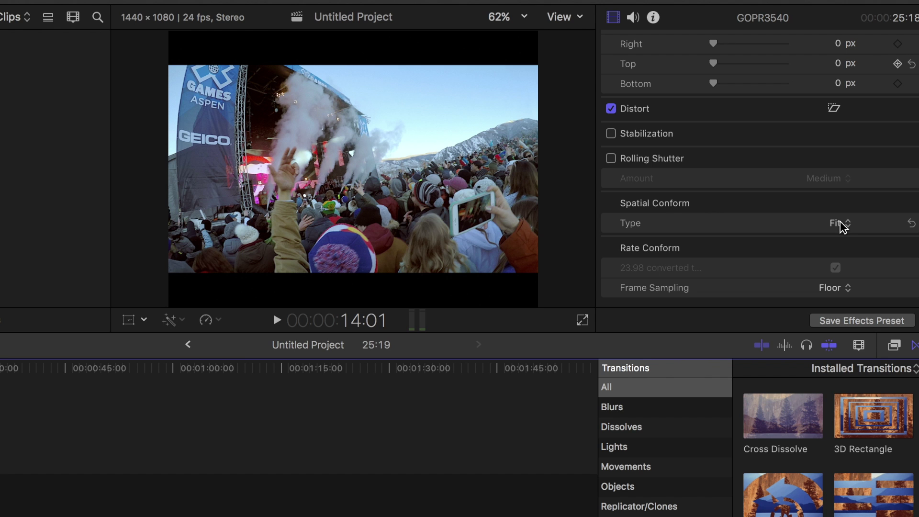
Set the clip's spatial conform to Fill and add a Gaussian blur at amount 11.03
click(842, 225)
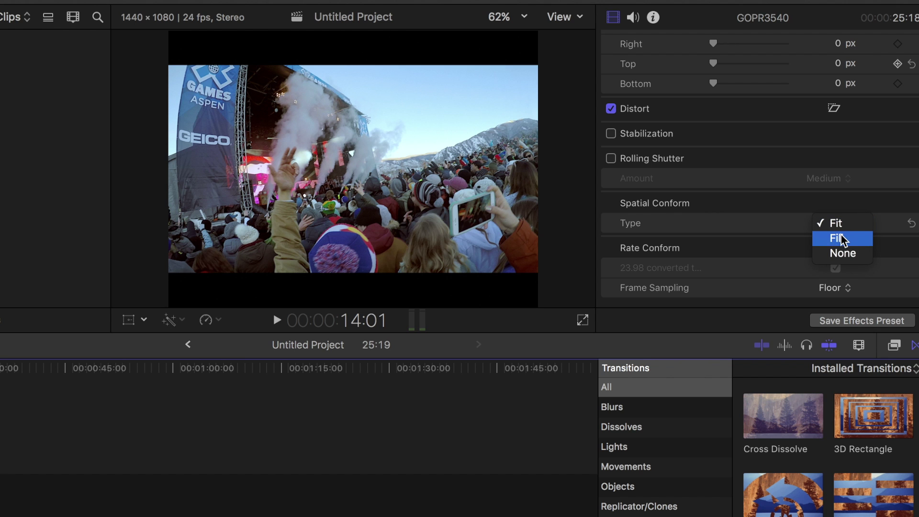
click(842, 237)
drag(791, 338, 64, 406)
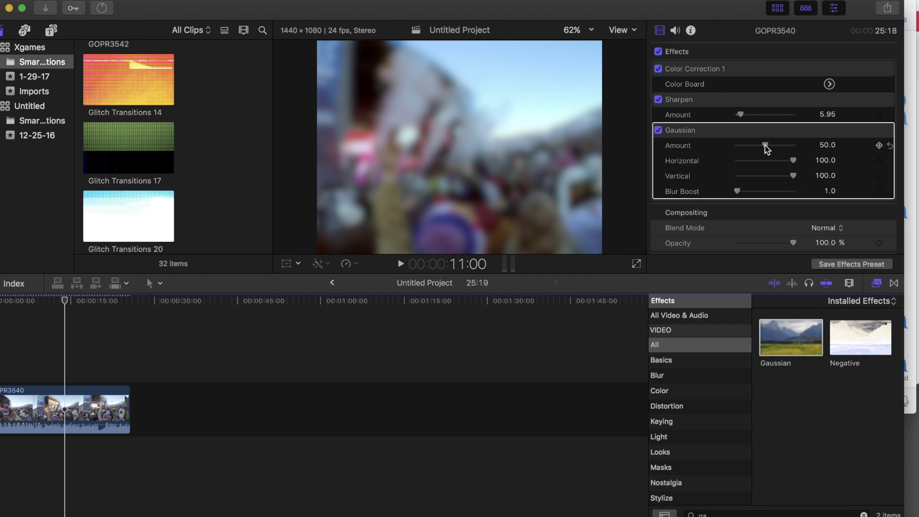
drag(766, 145, 744, 147)
key(BackSpace)
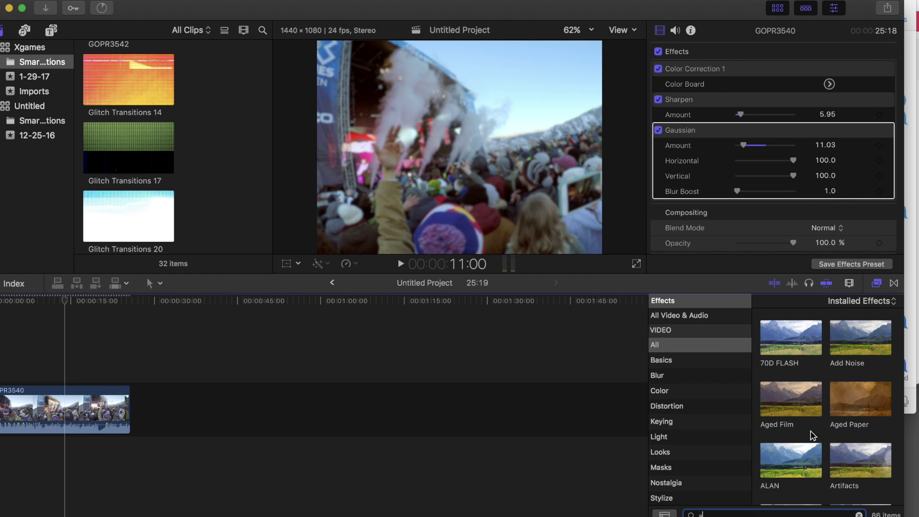
Apply Aged Film with amount 56.14, grain 65.82, and scratches, colour adjust and random seed at 0
drag(800, 406, 83, 410)
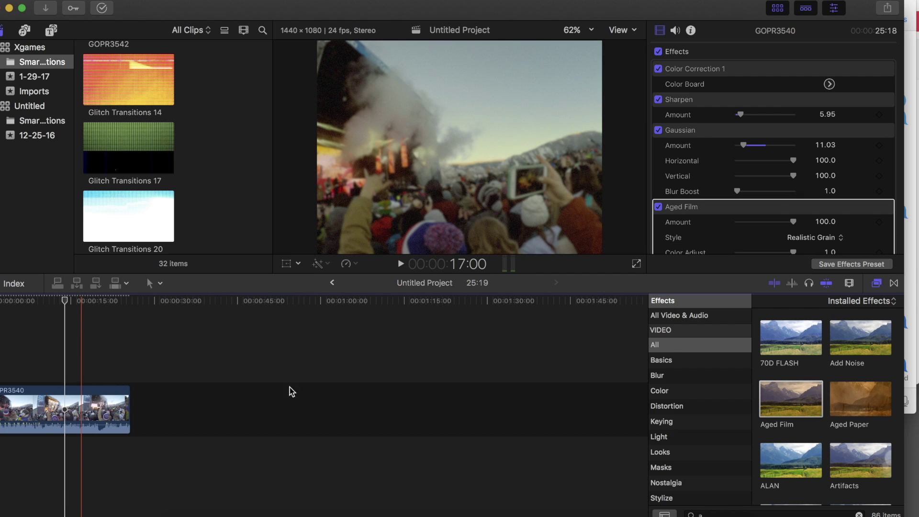
scroll(777, 205, down, 3)
drag(793, 213, 765, 213)
scroll(796, 185, down, 3)
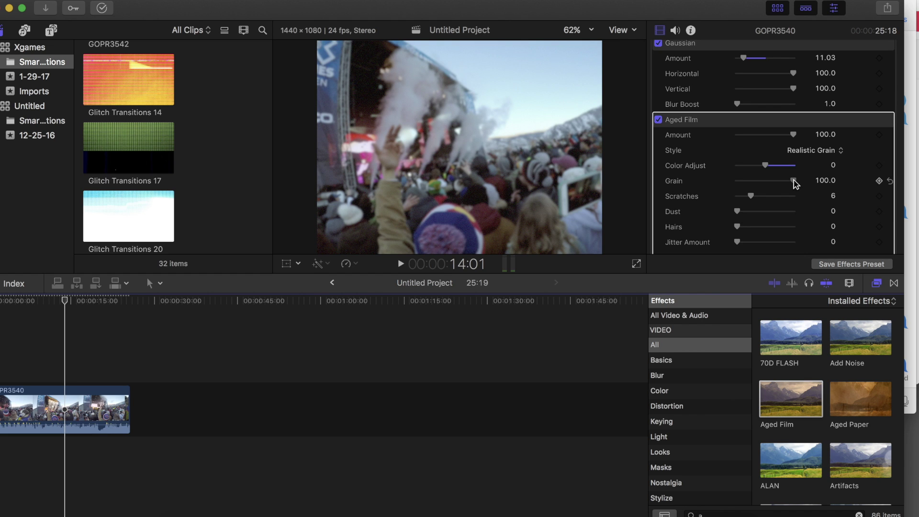
drag(794, 181, 709, 200)
scroll(796, 112, down, 2)
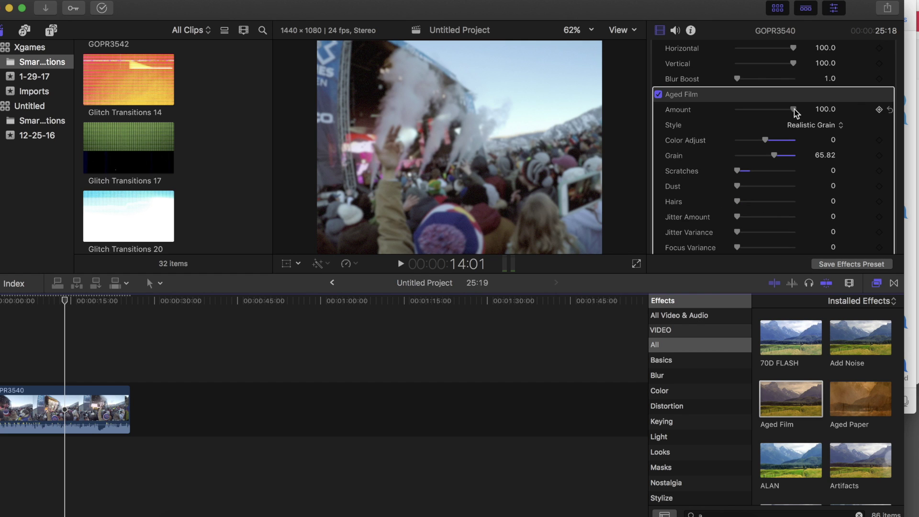
drag(796, 112, 772, 111)
scroll(772, 123, down, 1)
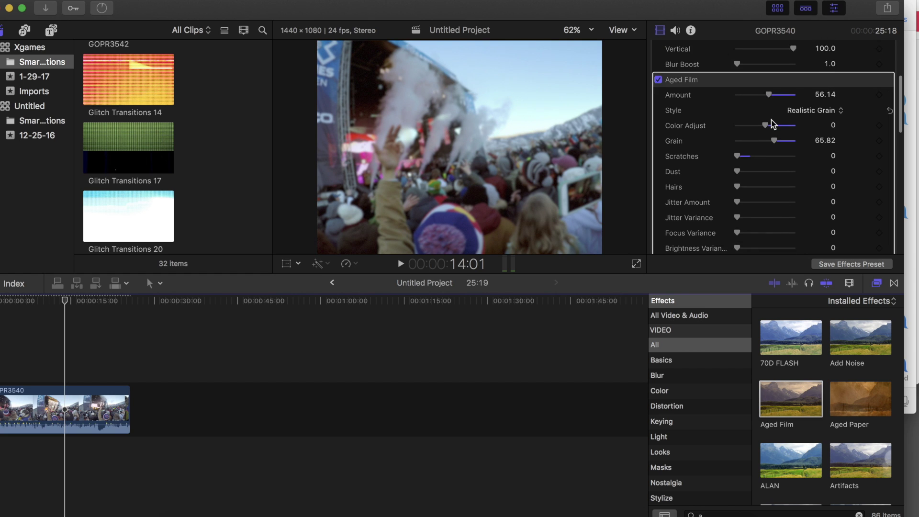
scroll(772, 124, down, 3)
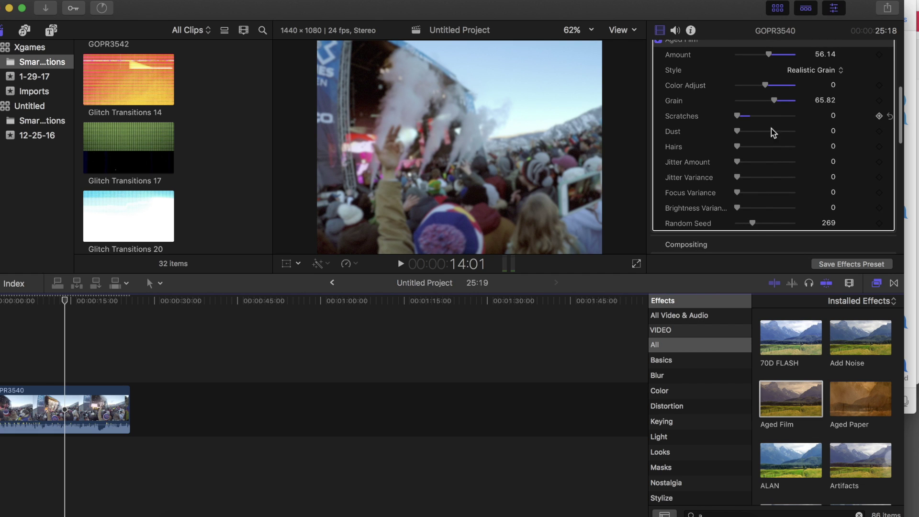
drag(753, 224, 738, 223)
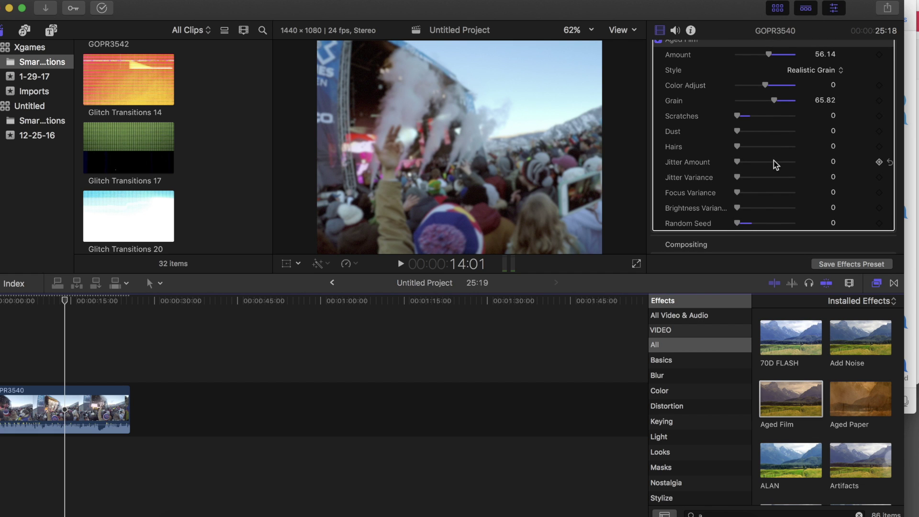
Apply Bad TV with Gaussian Noise (Film Grain) static at amount 7.97
text(ad)
drag(792, 338, 103, 419)
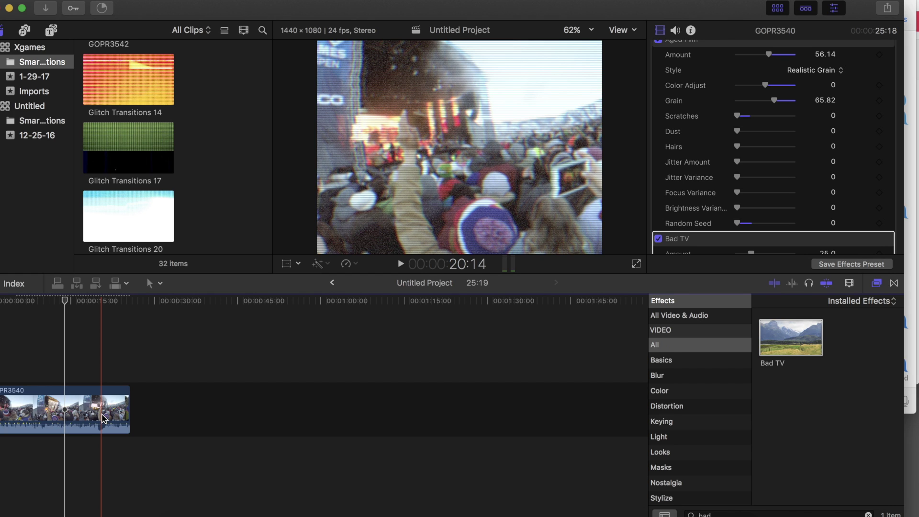
scroll(807, 165, down, 5)
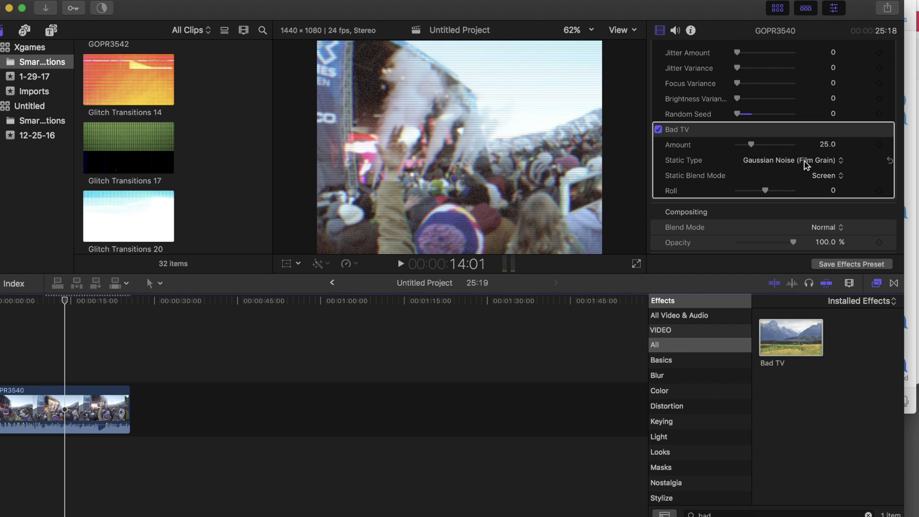
click(807, 166)
click(802, 135)
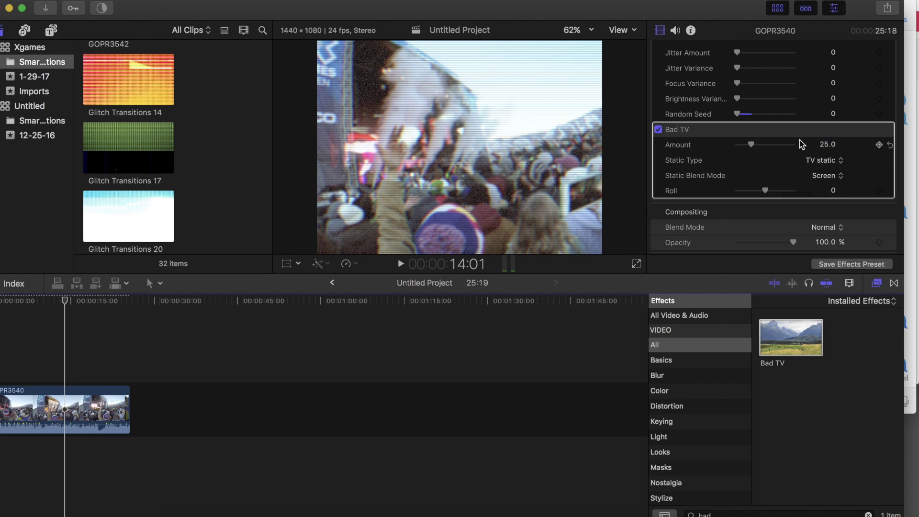
drag(753, 148, 745, 148)
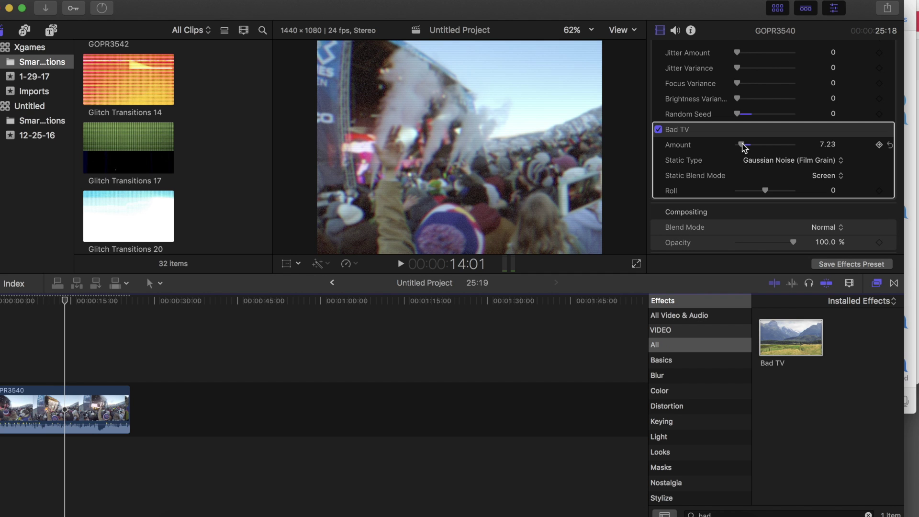
mouse_move(743, 145)
mouse_down()
mouse_move(804, 144)
mouse_move(743, 146)
mouse_up()
Set the Bad TV roll value to 0.4
scroll(836, 179, down, 1)
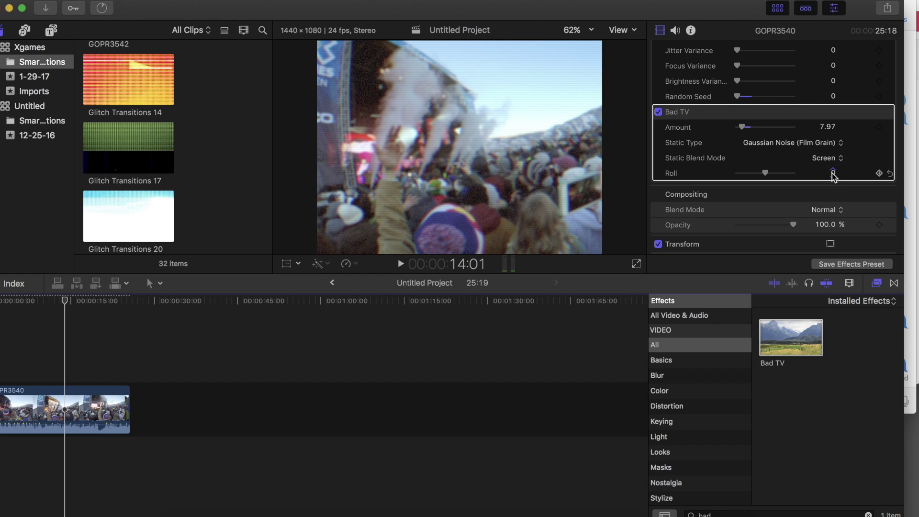
click(834, 174)
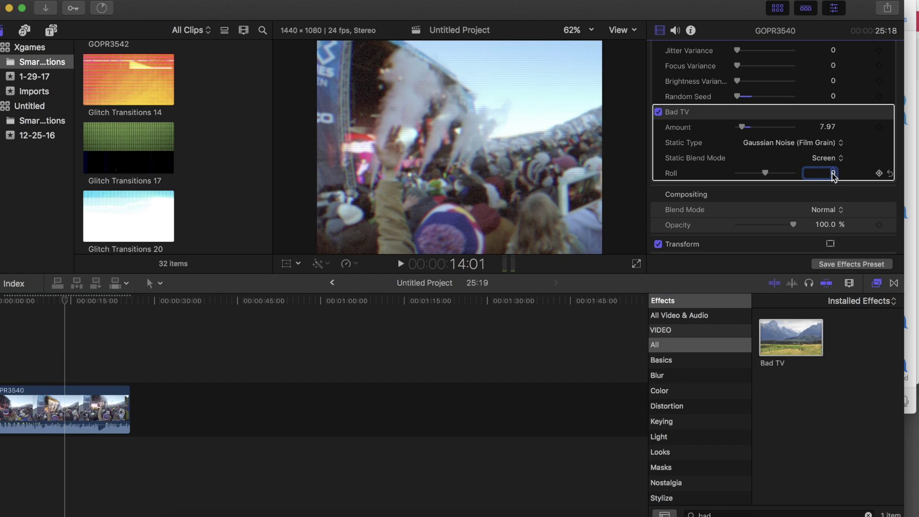
text(.4)
key(Return)
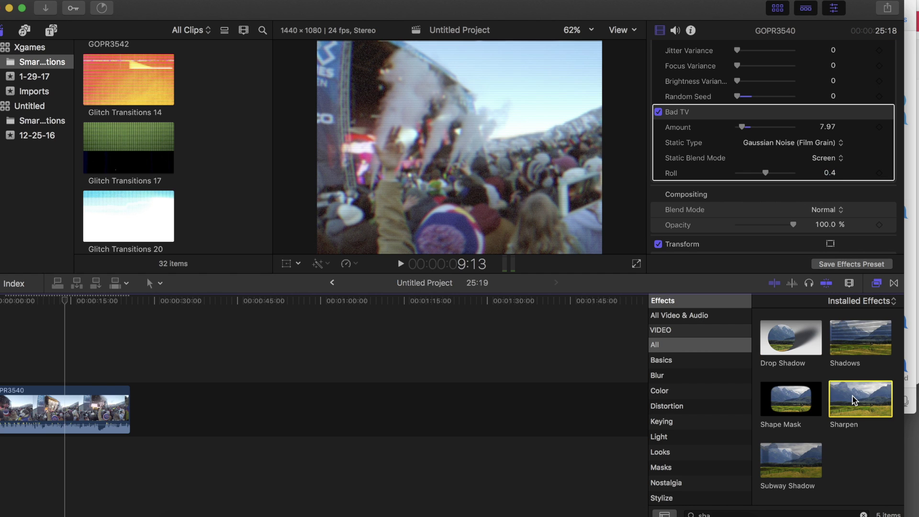
Add Sharpen to the GOPR3540 clip with amount 14.43
drag(855, 400, 82, 407)
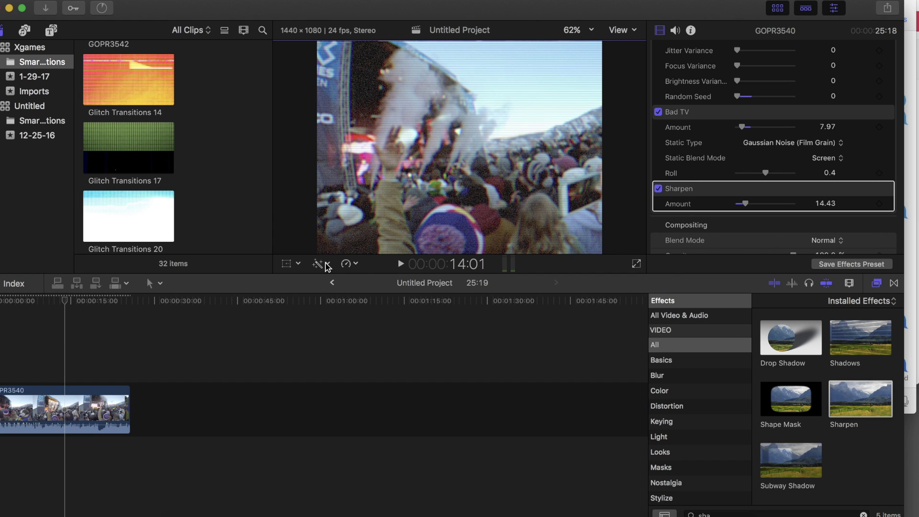
Raise global saturation to 52% on the Color Board, then show its Exposure controls
click(327, 263)
click(338, 298)
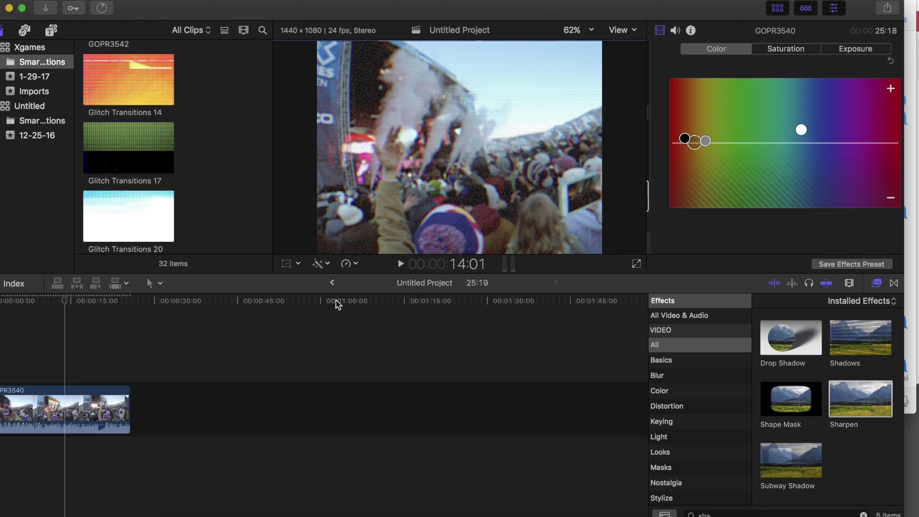
click(767, 53)
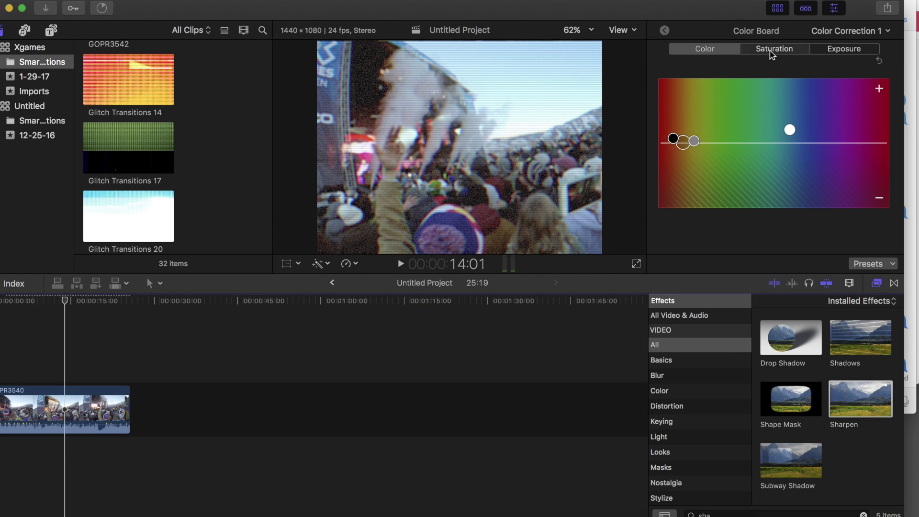
drag(669, 139, 673, 111)
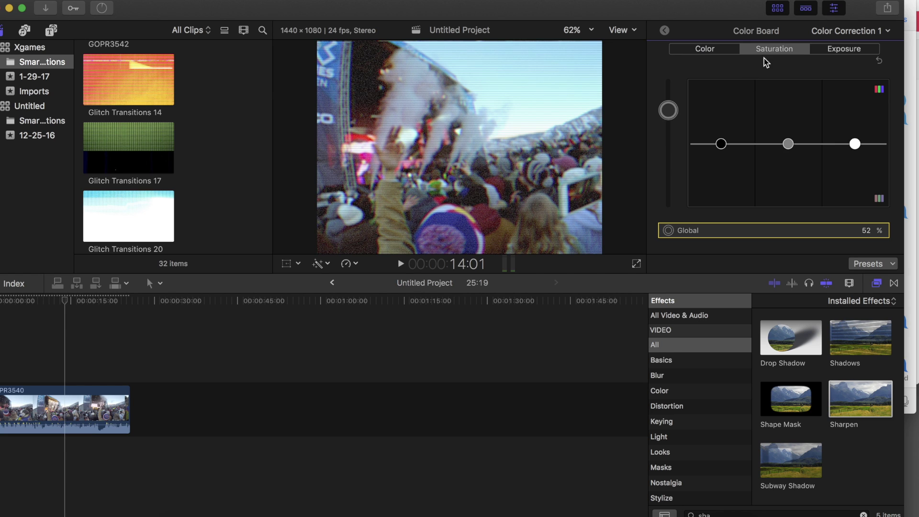
click(845, 49)
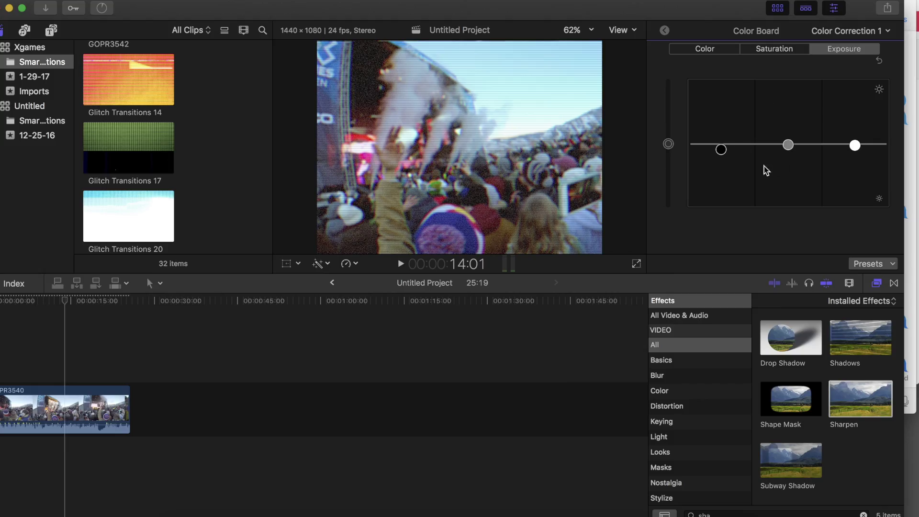